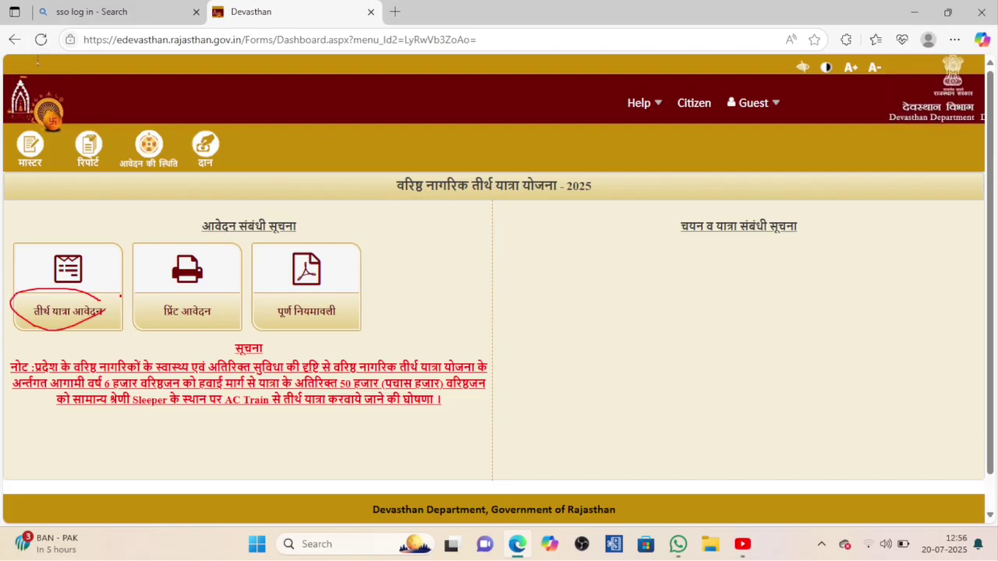
Start the तीर्थ यात्रा आवेदन and answer नहीं to the retired-officer/income-taxpayer question
left_click(115, 266)
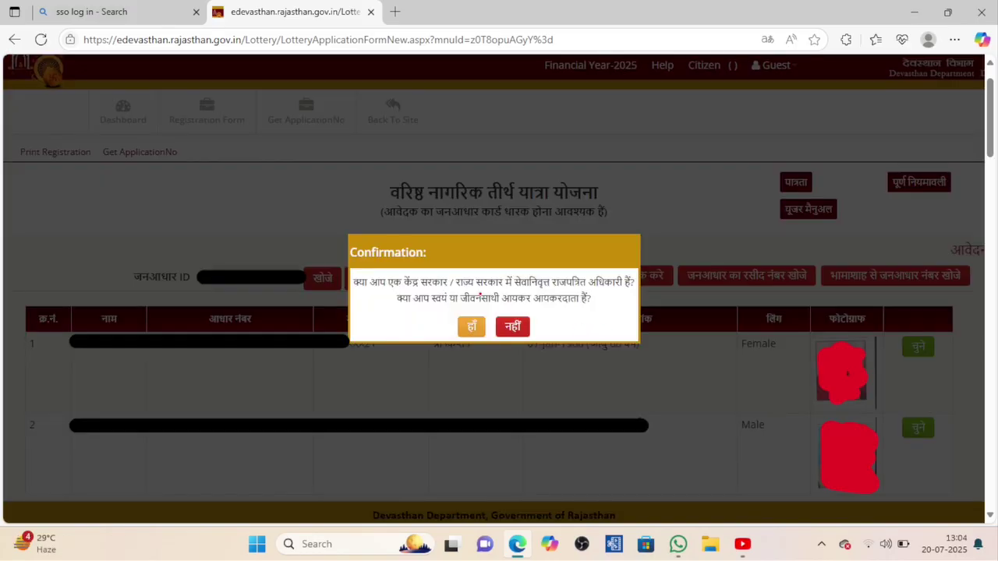
left_click_drag(456, 288, 531, 288)
mouse_move(530, 317)
left_mouse_down()
mouse_move(496, 332)
mouse_move(538, 318)
left_mouse_up()
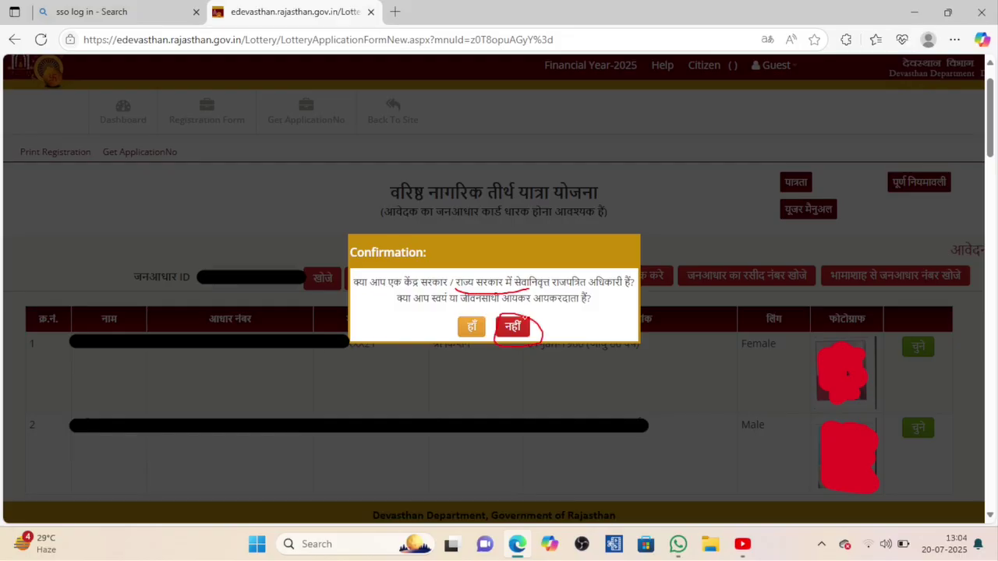
left_click(515, 326)
scroll(525, 318, "down", 5)
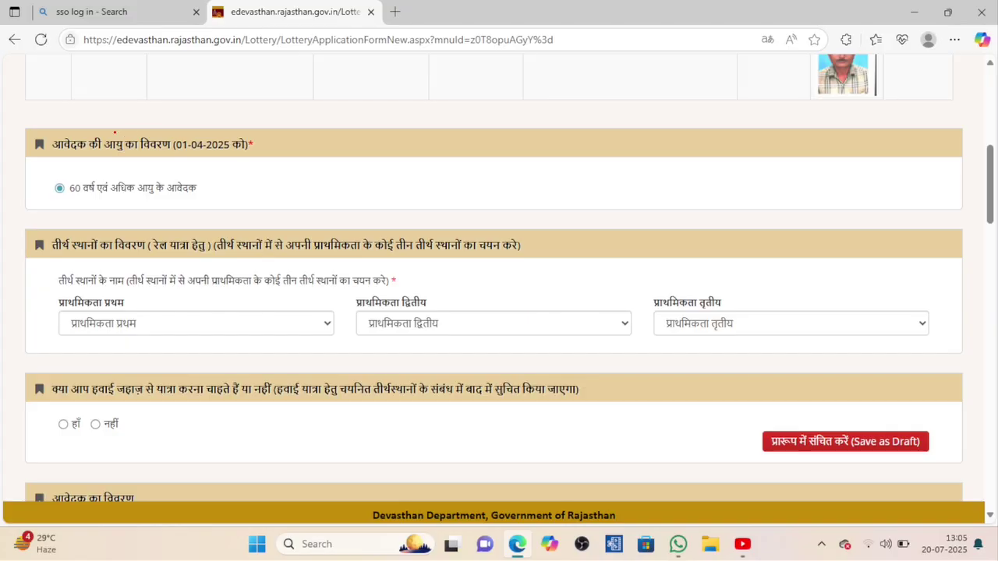
left_click_drag(203, 191, 255, 185)
left_click_drag(208, 318, 264, 276)
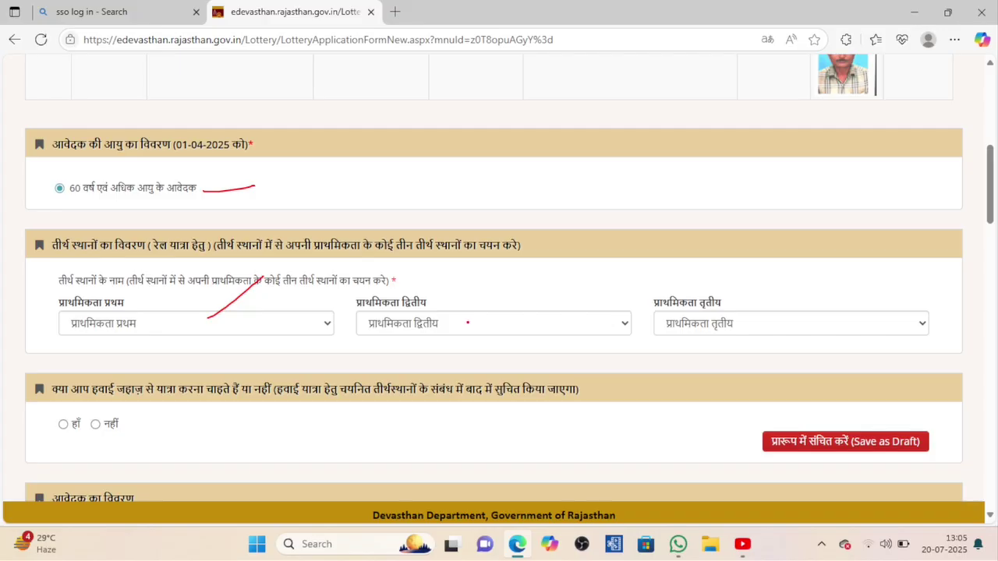
left_click_drag(308, 287, 350, 287)
left_click_drag(457, 332, 571, 288)
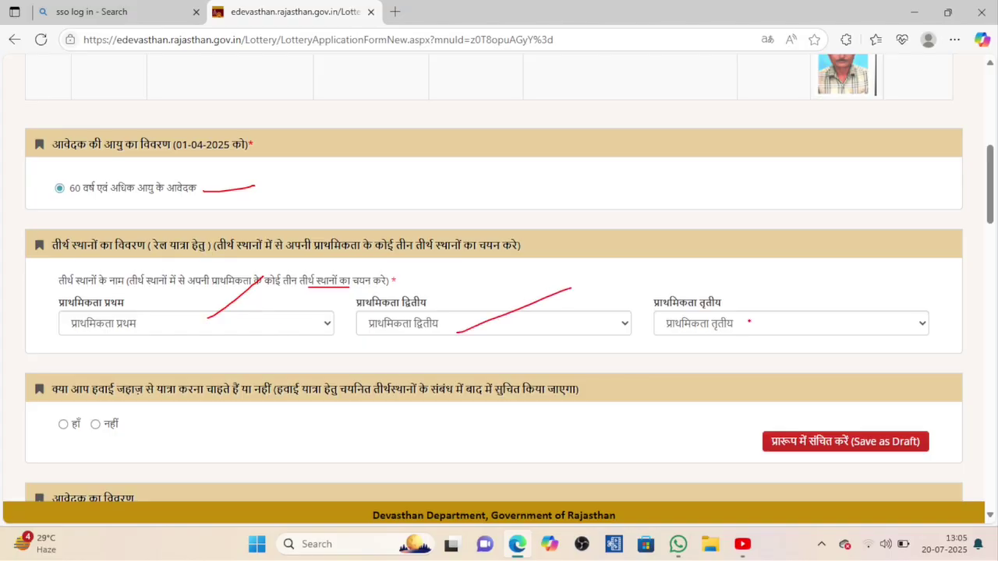
left_click_drag(748, 321, 791, 308)
left_click_drag(191, 403, 270, 392)
mouse_move(66, 413)
left_mouse_down()
mouse_move(78, 443)
mouse_move(87, 413)
left_mouse_up()
left_click_drag(833, 438, 878, 417)
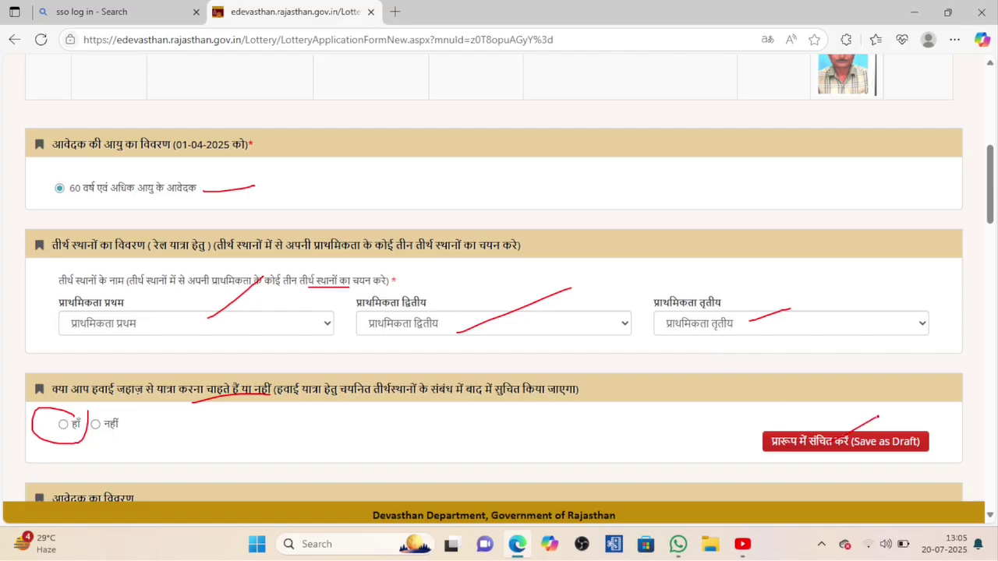
scroll(878, 418, "down", 4)
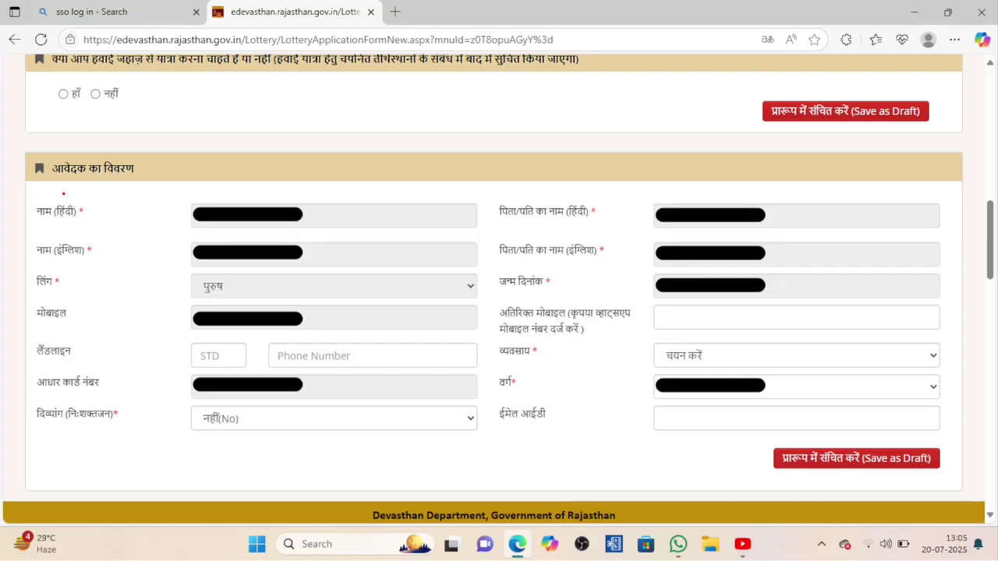
mouse_move(63, 193)
left_mouse_down()
mouse_move(26, 187)
mouse_move(19, 426)
left_mouse_up()
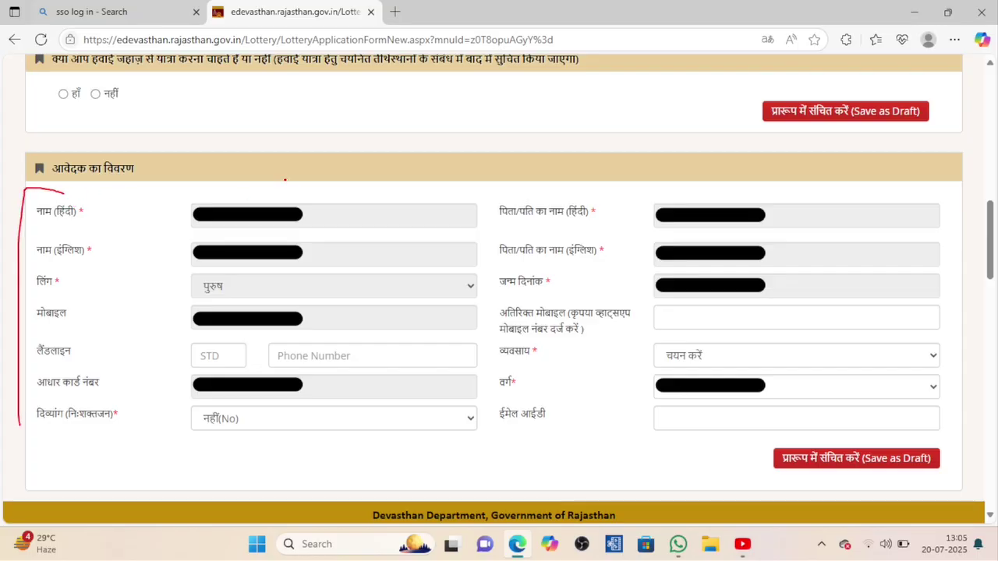
mouse_move(290, 209)
left_mouse_down()
mouse_move(343, 187)
mouse_move(384, 152)
left_mouse_up()
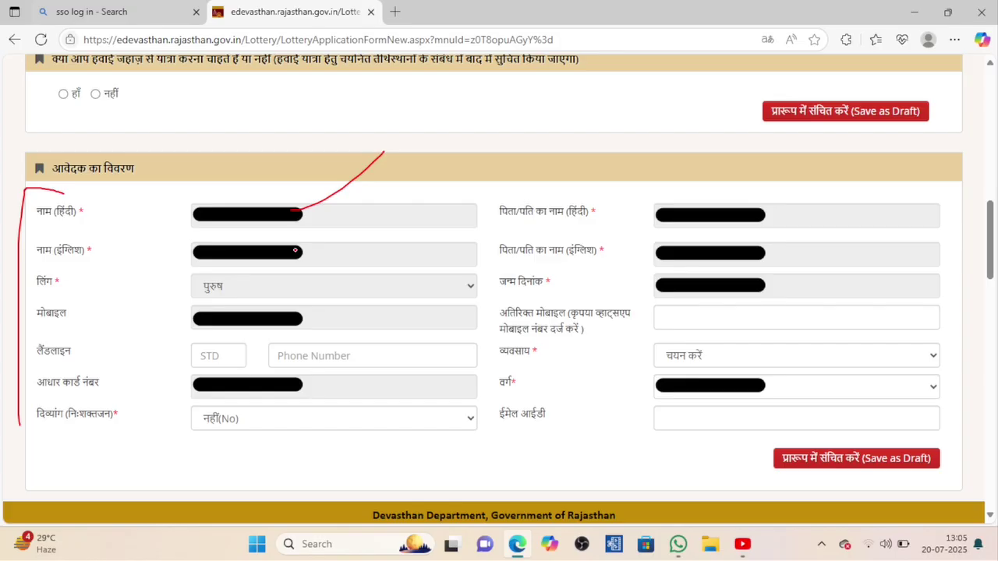
left_click_drag(294, 251, 363, 238)
left_click_drag(282, 281, 331, 263)
left_click_drag(290, 319, 337, 301)
left_click_drag(257, 387, 300, 360)
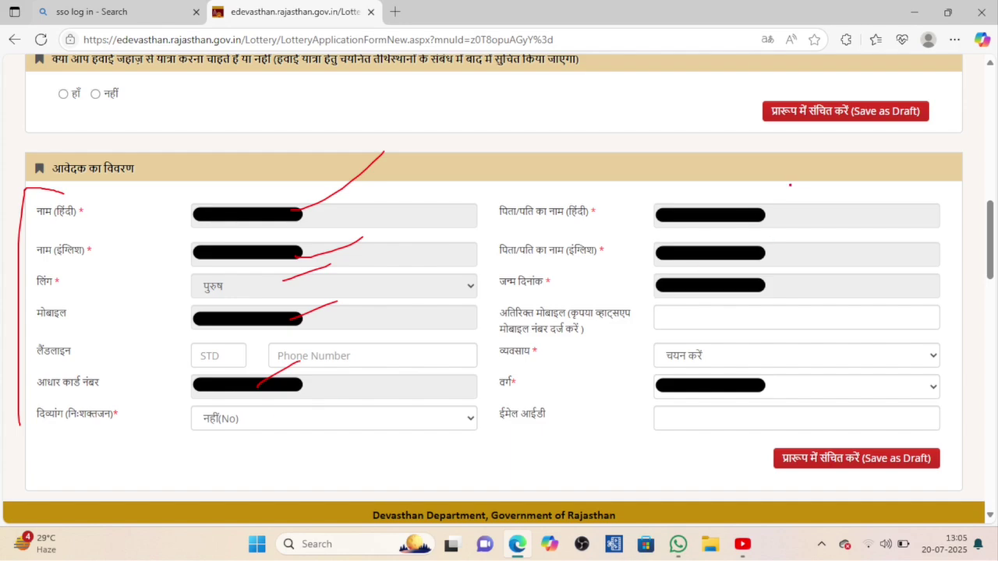
left_click_drag(743, 216, 791, 182)
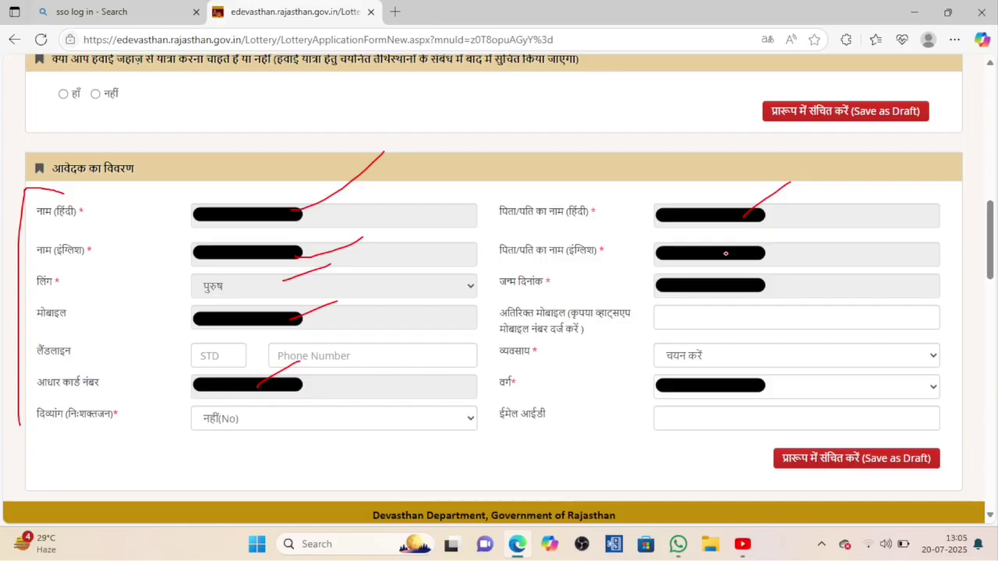
left_click_drag(725, 255, 772, 245)
left_click_drag(729, 294, 805, 270)
mouse_move(747, 306)
left_mouse_down()
mouse_move(705, 294)
mouse_move(658, 318)
mouse_move(770, 320)
mouse_move(741, 303)
left_mouse_up()
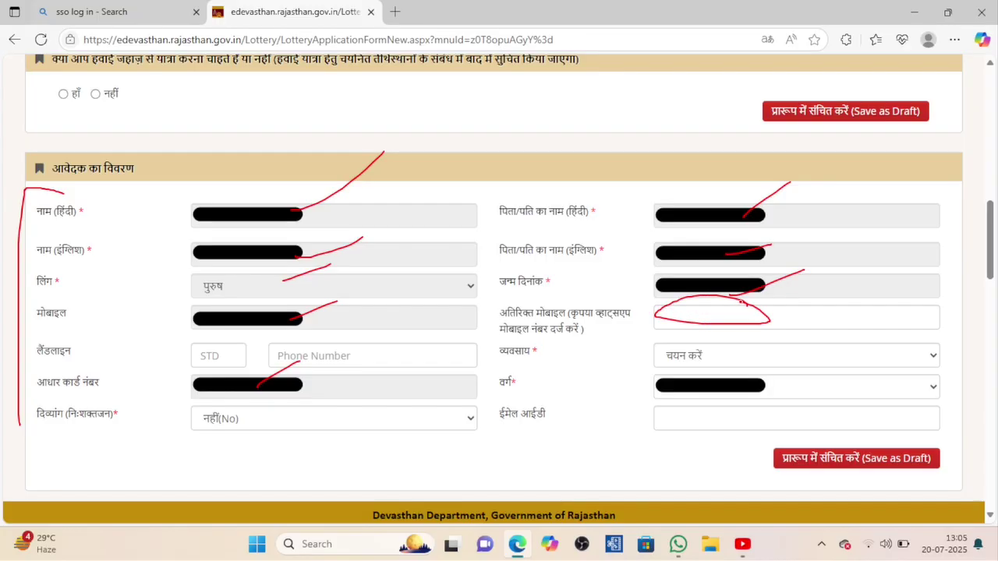
left_click_drag(693, 357, 745, 326)
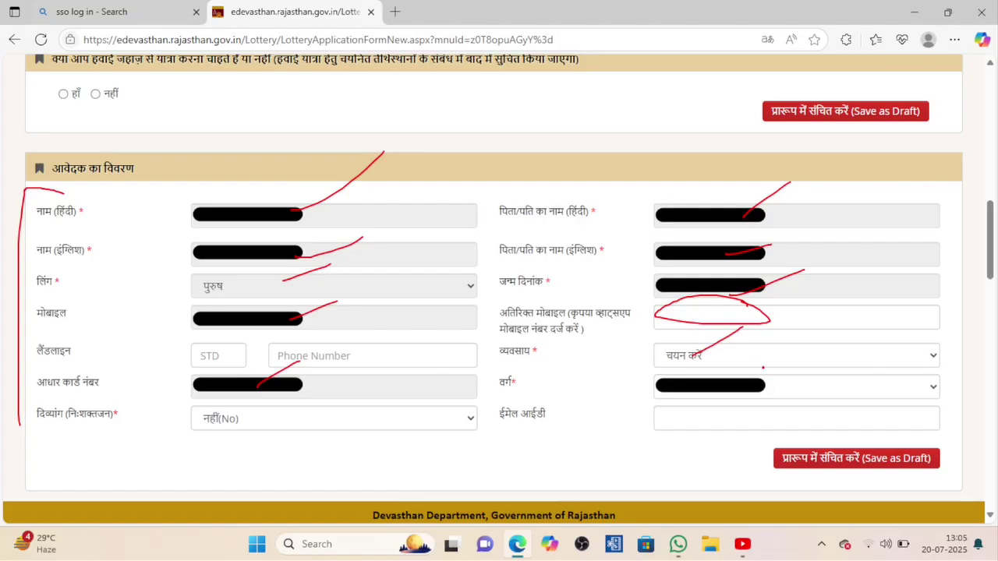
mouse_move(775, 378)
left_mouse_down()
mouse_move(706, 364)
mouse_move(655, 397)
mouse_move(771, 377)
left_mouse_up()
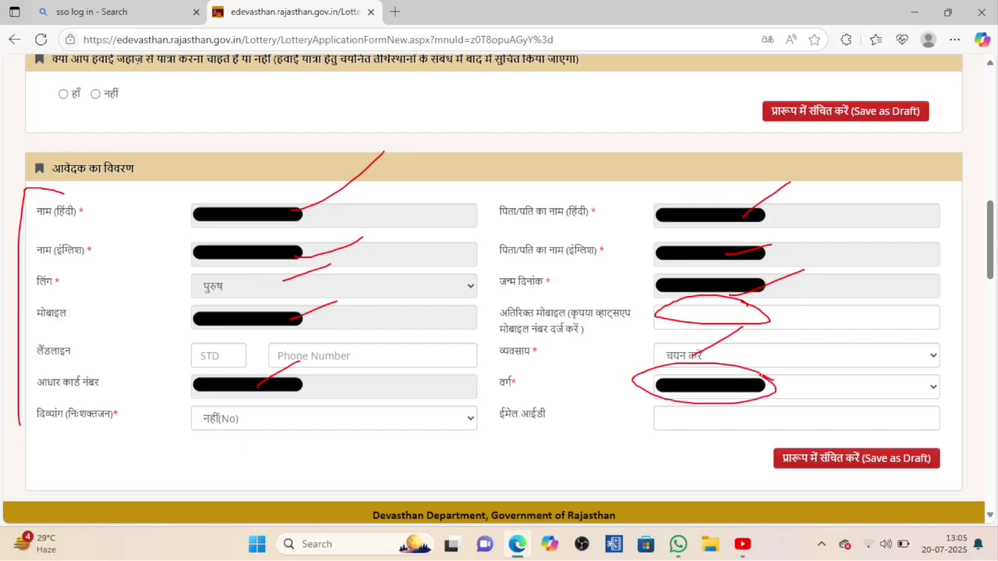
left_click_drag(719, 415, 815, 391)
left_click_drag(926, 442, 861, 450)
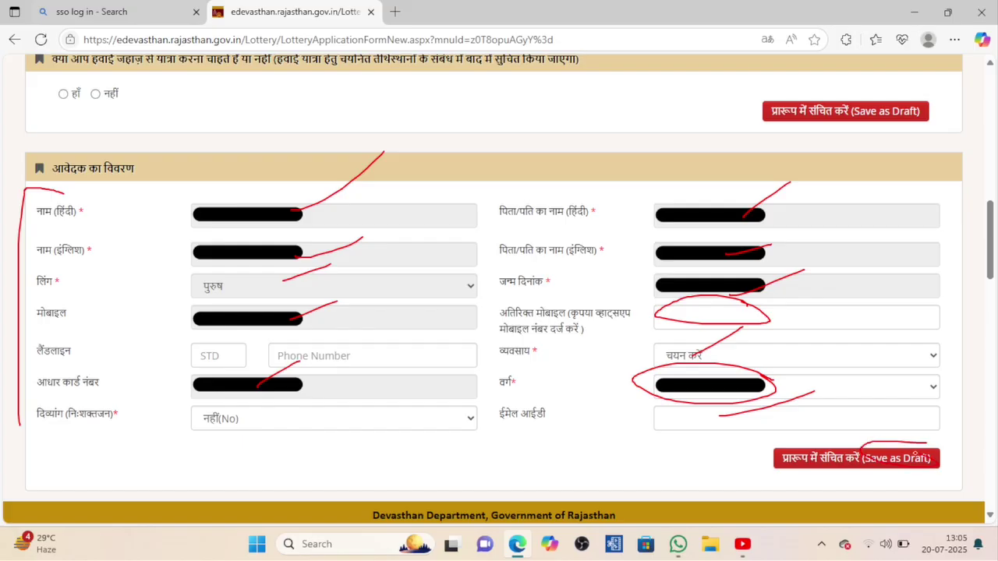
scroll(915, 455, "down", 5)
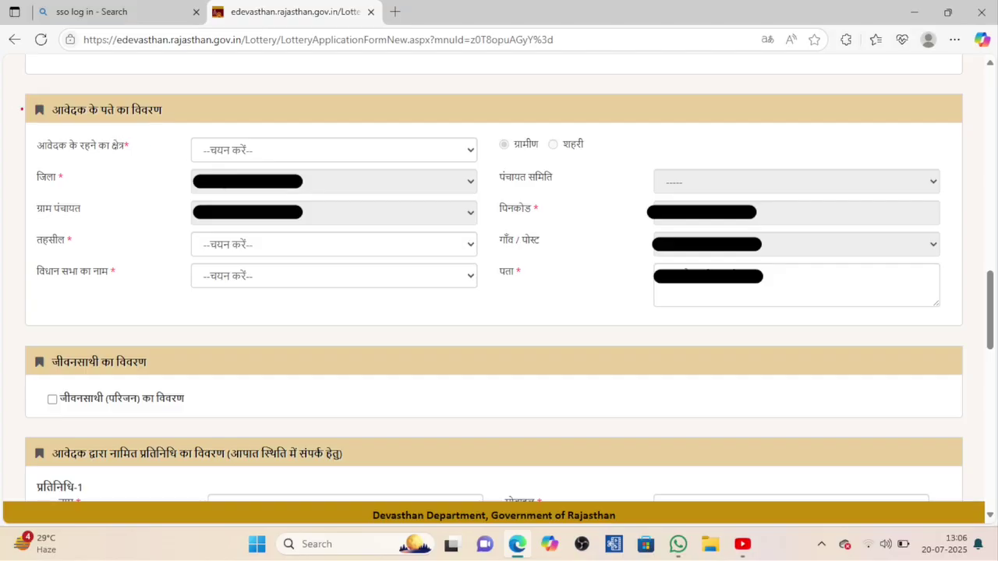
Highlight the applicant address fields: residence area, district, gram panchayat, tehsil, constituency, pincode, post office, address
left_click_drag(74, 120, 152, 121)
left_click_drag(245, 151, 314, 126)
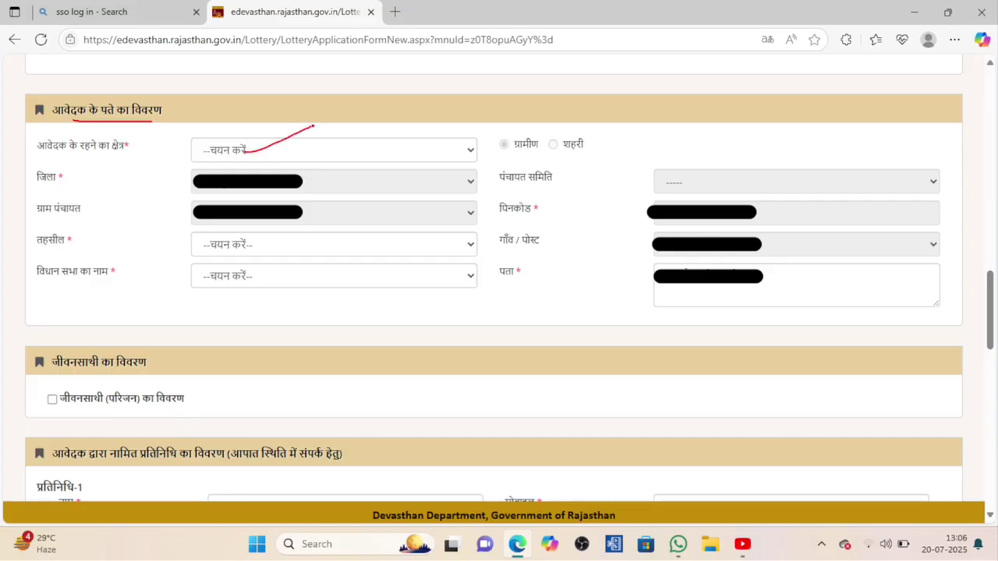
left_click_drag(286, 181, 357, 158)
left_click_drag(573, 146, 628, 118)
left_click_drag(295, 211, 358, 179)
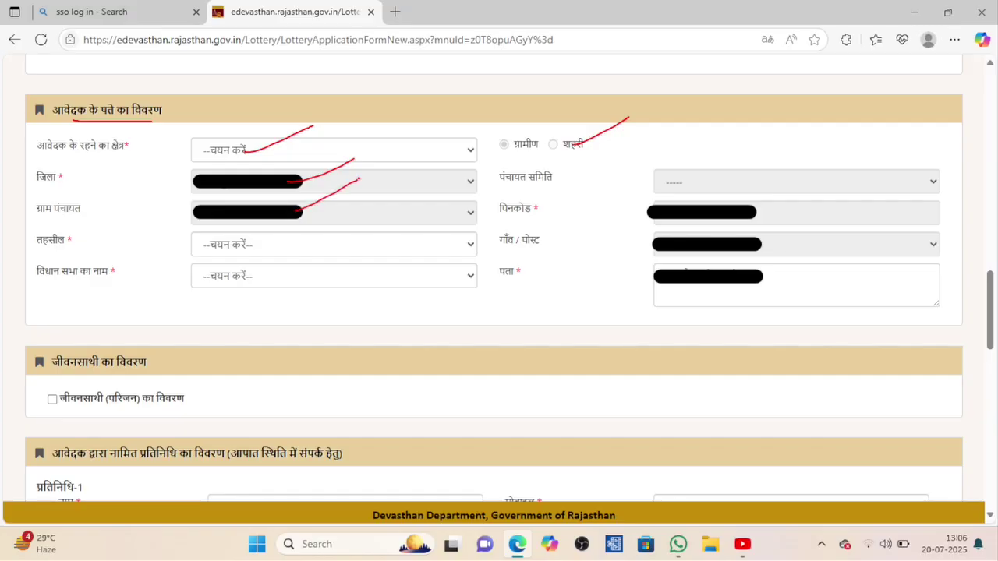
left_click_drag(278, 250, 336, 231)
left_click_drag(296, 266, 381, 248)
left_click_drag(666, 232, 729, 204)
left_click_drag(717, 251, 754, 242)
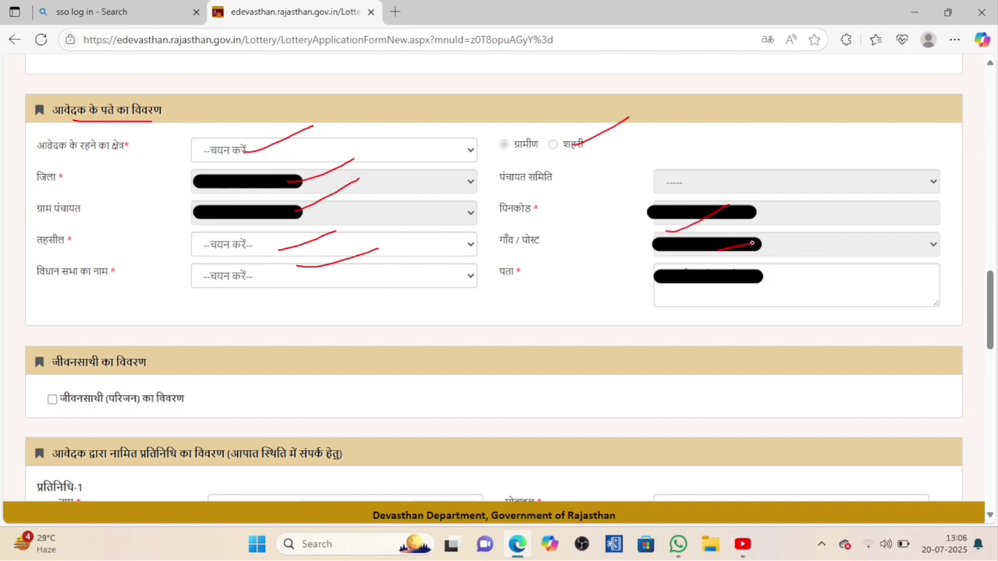
left_click_drag(726, 276, 781, 258)
Point out the spouse details section and its unticked add-spouse option, then scroll down
left_click_drag(67, 372, 127, 367)
mouse_move(62, 387)
left_mouse_down()
mouse_move(30, 395)
mouse_move(57, 404)
mouse_move(65, 387)
left_mouse_up()
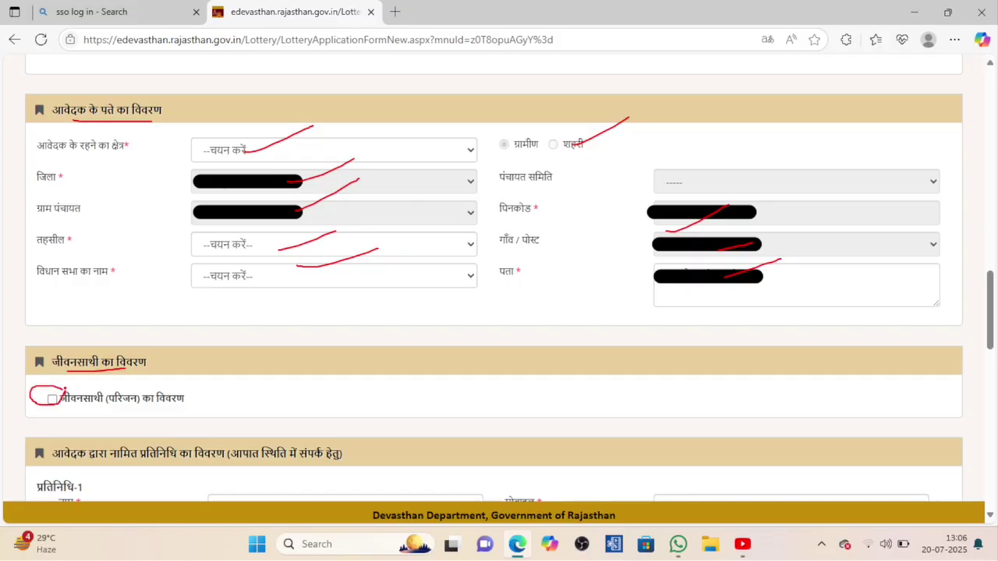
scroll(66, 387, "down", 3)
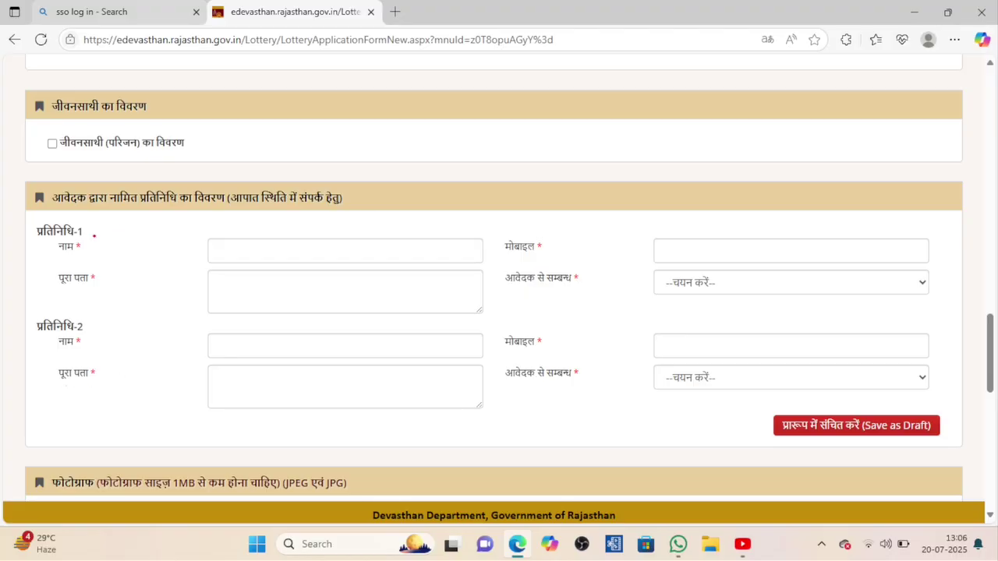
Highlight the first nominated representative's name, mobile, address and relation fields
left_click_drag(94, 234, 125, 218)
left_click_drag(92, 328, 124, 319)
left_click_drag(236, 212, 292, 215)
left_click_drag(246, 250, 297, 223)
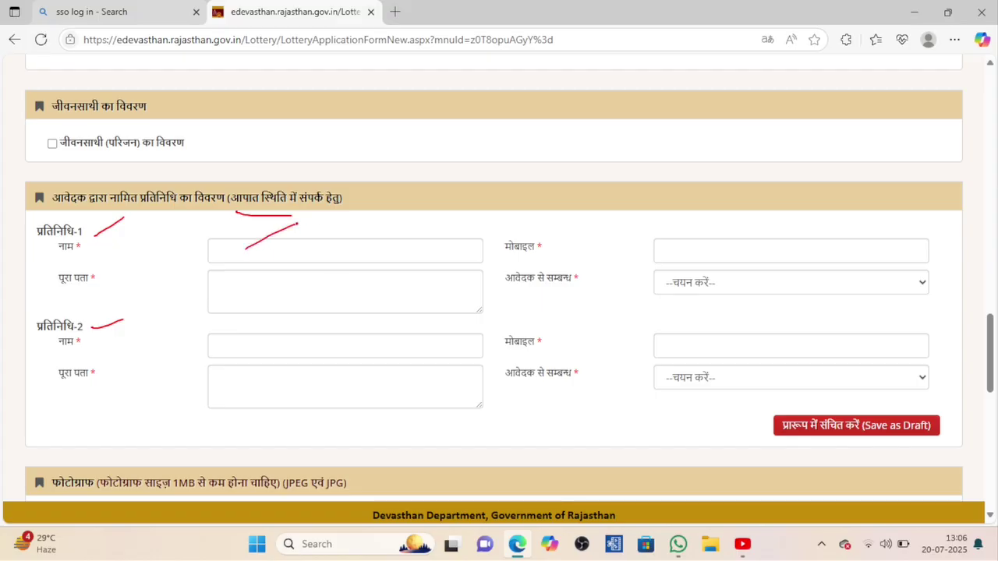
left_click_drag(667, 255, 754, 196)
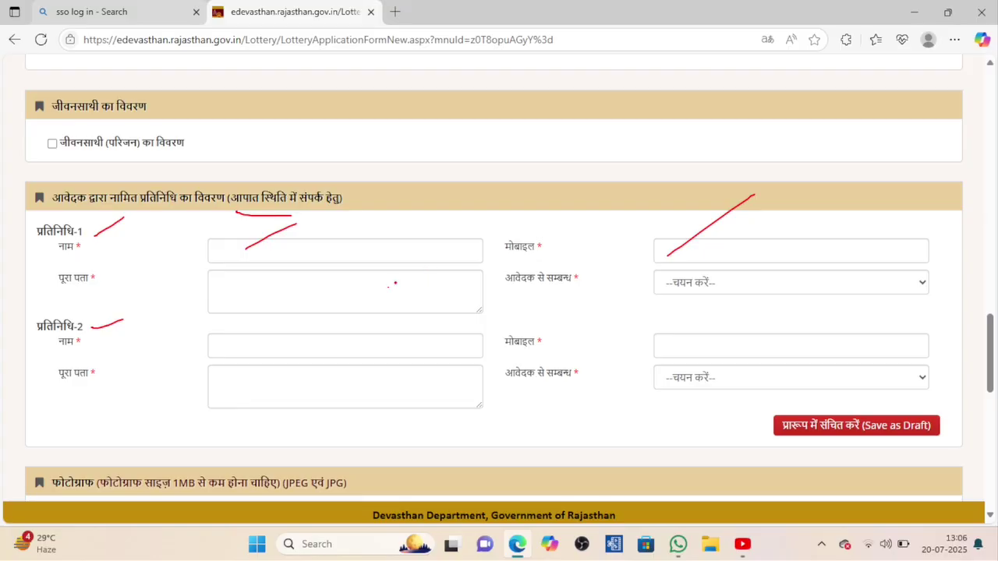
left_click_drag(388, 287, 447, 264)
left_click_drag(690, 277, 723, 269)
Highlight the second representative's fields and the Save as Draft button, then scroll down
left_click_drag(299, 345, 357, 336)
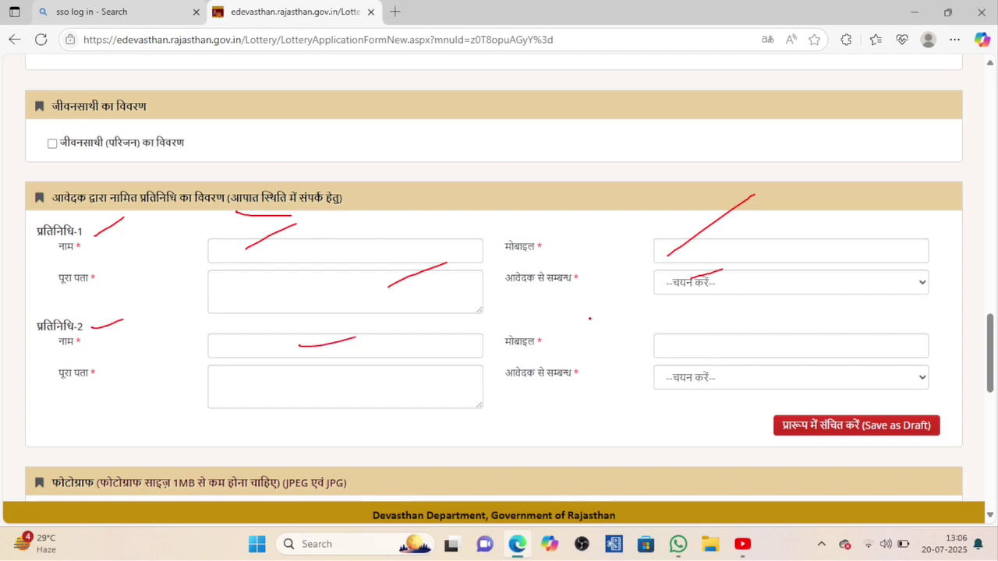
left_click_drag(665, 341, 726, 315)
left_click_drag(335, 407, 399, 386)
left_click_drag(679, 382, 734, 342)
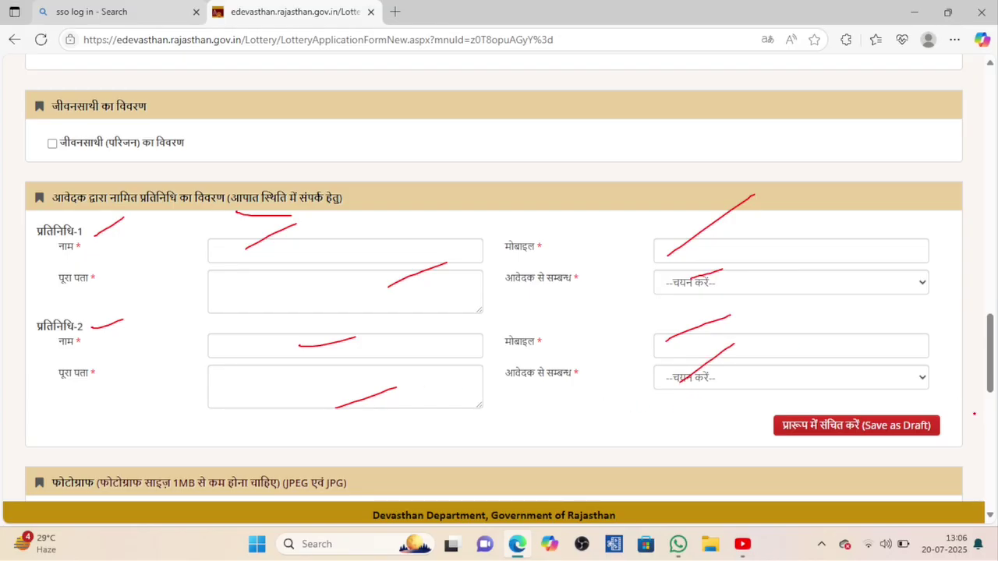
mouse_move(974, 414)
left_mouse_down()
mouse_move(893, 396)
mouse_move(884, 434)
mouse_move(949, 407)
left_mouse_up()
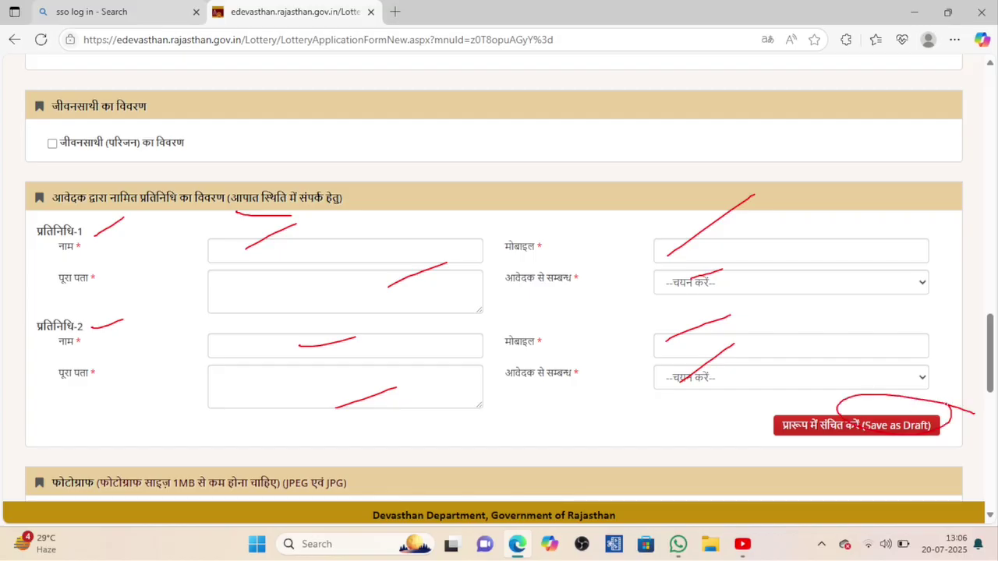
scroll(945, 404, "down", 5)
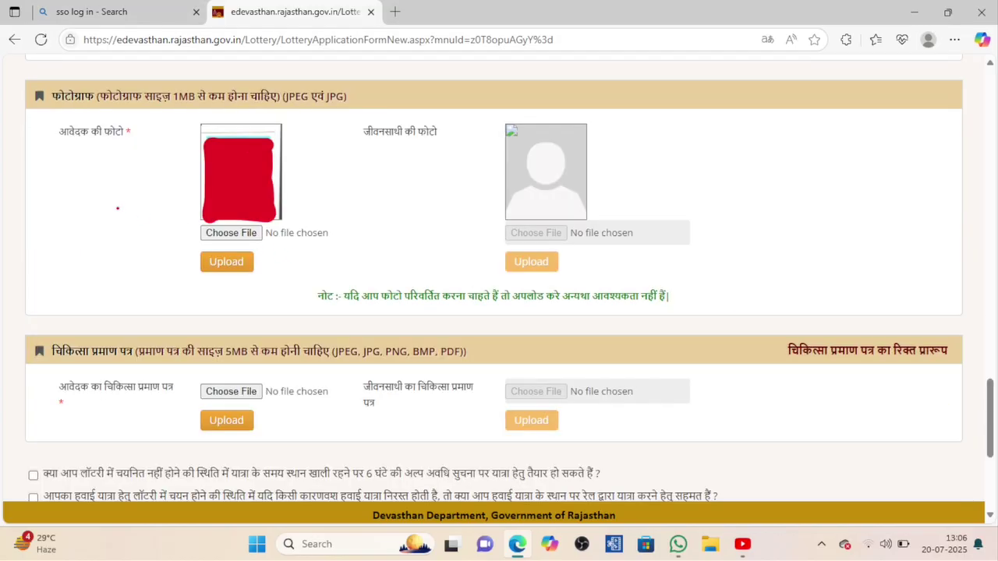
Point out the applicant photograph upload section and its controls
mouse_move(111, 206)
left_mouse_down()
mouse_move(134, 206)
mouse_move(191, 173)
left_mouse_up()
mouse_move(263, 224)
left_mouse_down()
mouse_move(191, 238)
mouse_move(255, 239)
mouse_move(251, 223)
left_mouse_up()
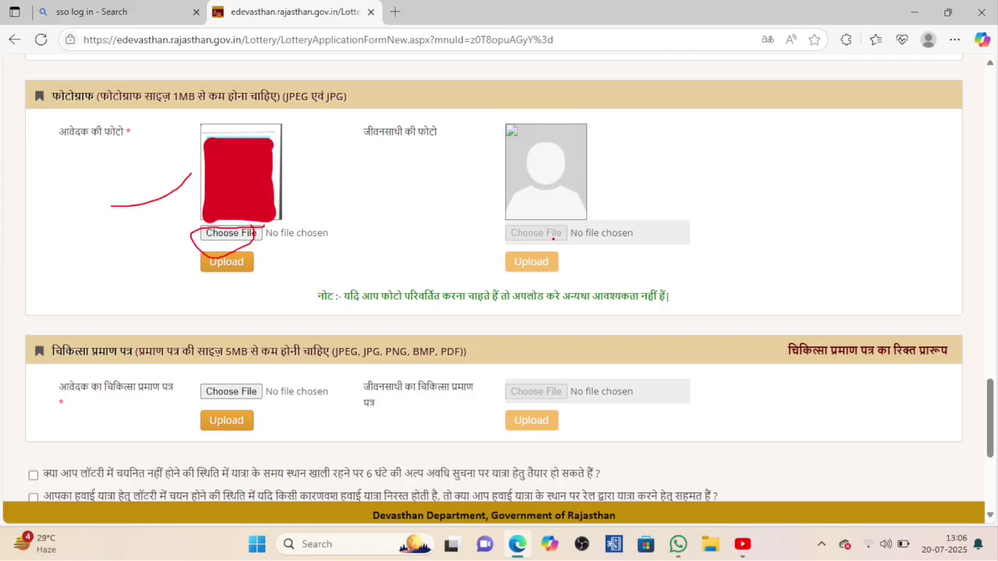
mouse_move(570, 232)
left_mouse_down()
mouse_move(556, 223)
mouse_move(498, 230)
mouse_move(559, 255)
mouse_move(558, 224)
left_mouse_up()
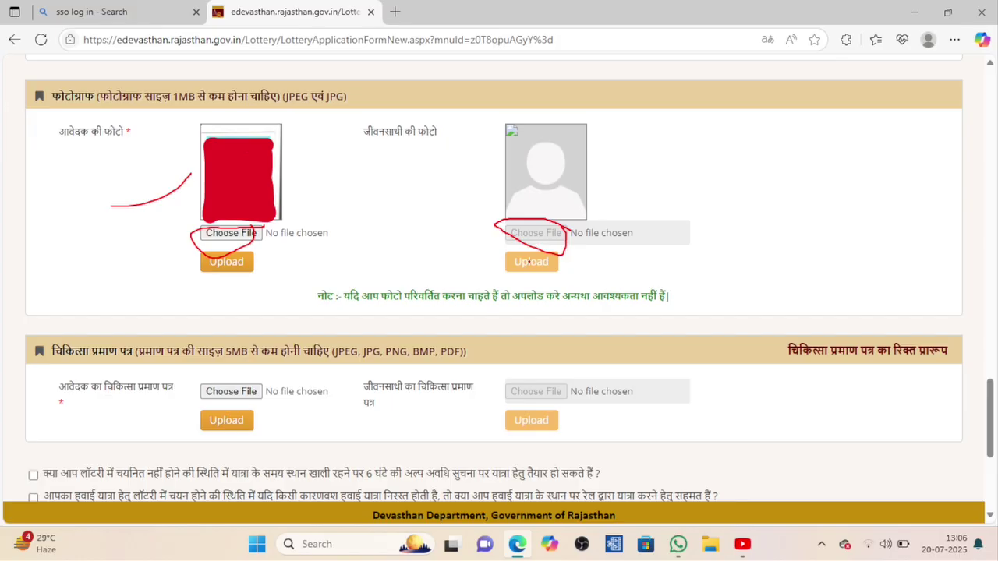
left_click_drag(528, 262, 567, 248)
Point out the medical certificate upload fields, then scroll down to the declarations and security code
mouse_move(103, 361)
left_mouse_down()
mouse_move(190, 365)
mouse_move(284, 307)
left_mouse_up()
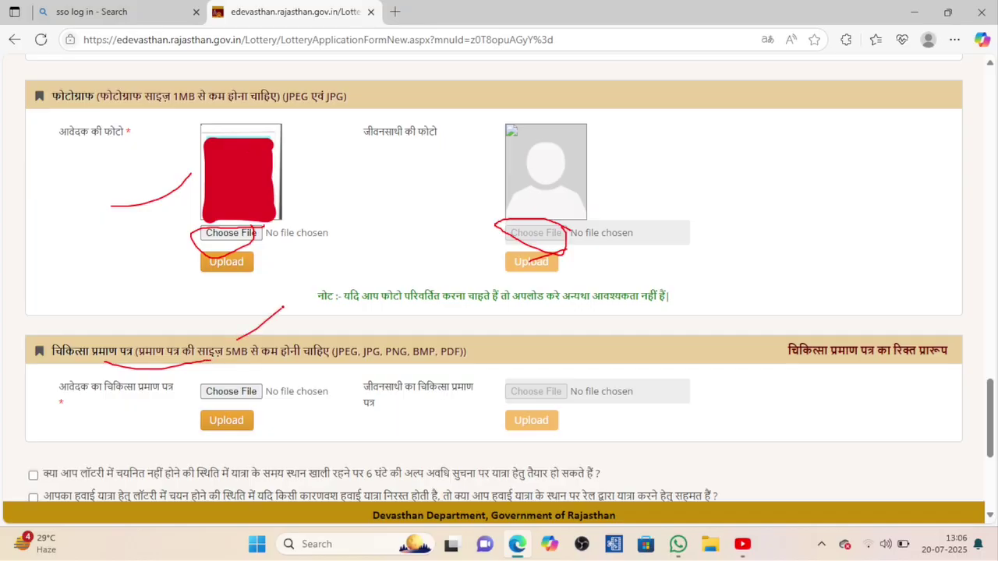
left_click_drag(352, 343, 382, 326)
left_click_drag(454, 344, 489, 320)
mouse_move(272, 388)
left_mouse_down()
mouse_move(248, 372)
mouse_move(182, 385)
mouse_move(211, 399)
mouse_move(275, 388)
left_mouse_up()
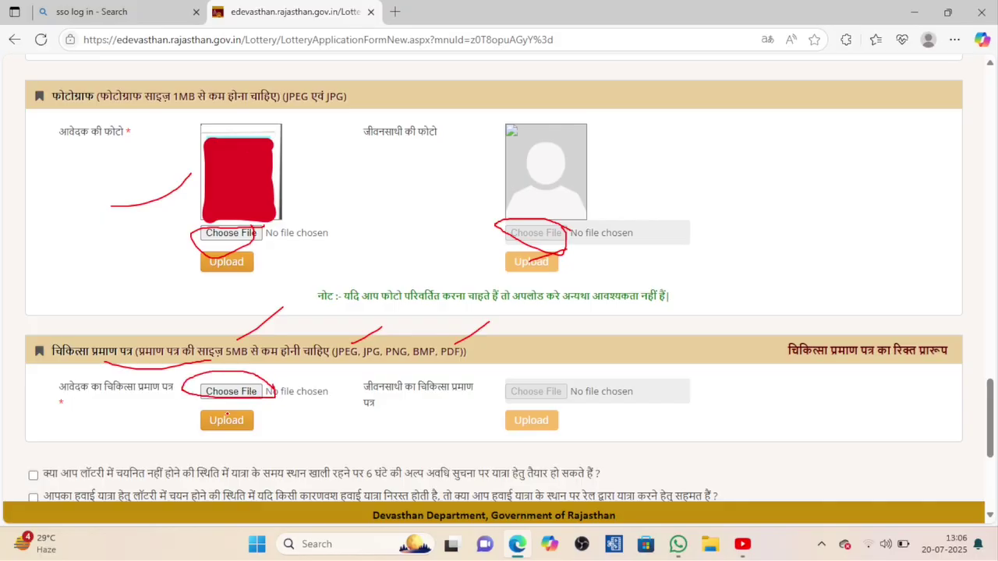
left_click_drag(211, 425, 278, 412)
scroll(277, 412, "down", 4)
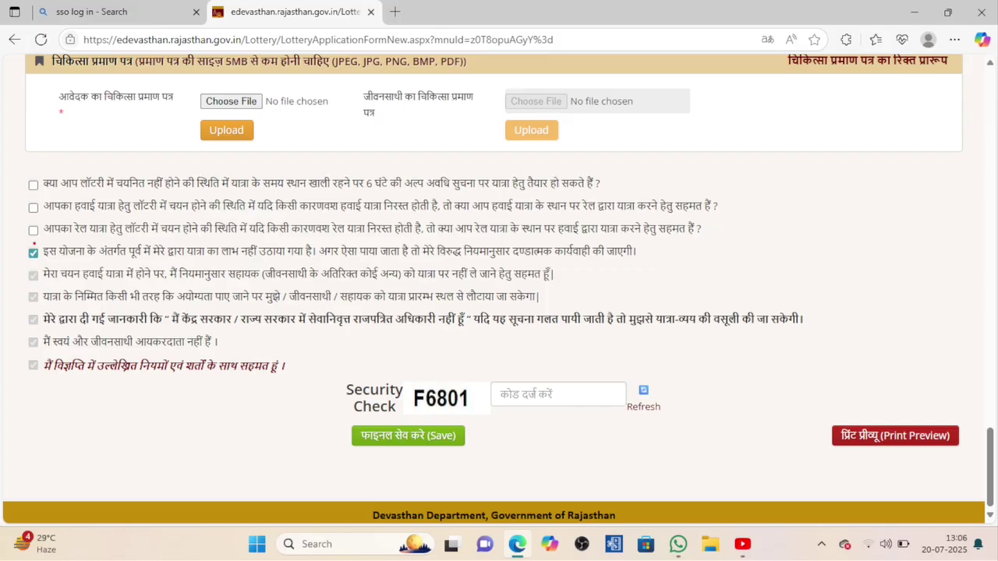
left_click_drag(163, 260, 236, 260)
left_click_drag(362, 260, 418, 252)
left_click_drag(628, 256, 668, 251)
left_click_drag(163, 201, 239, 182)
left_click_drag(329, 195, 358, 193)
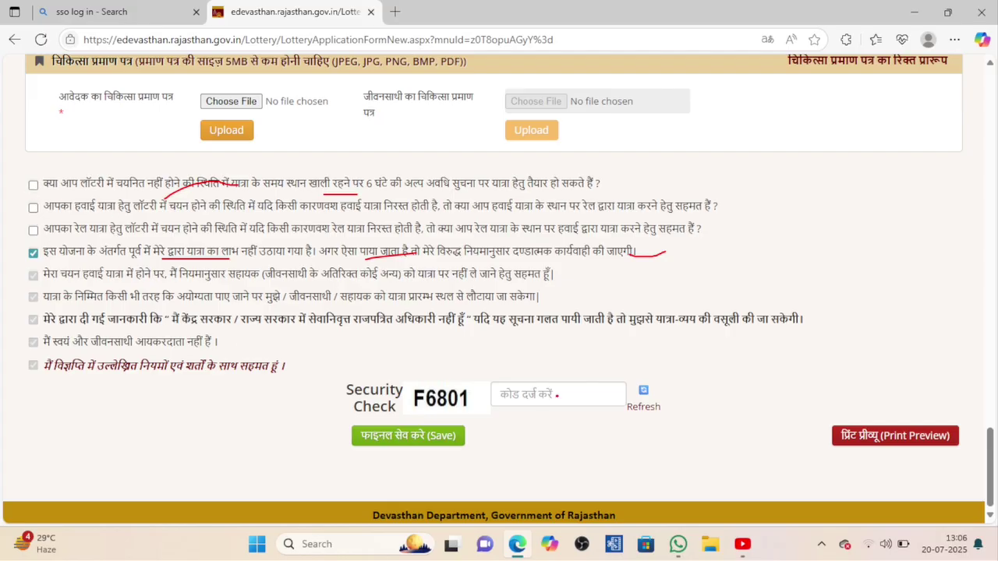
mouse_move(472, 364)
left_mouse_down()
mouse_move(458, 359)
mouse_move(403, 413)
mouse_move(472, 370)
left_mouse_up()
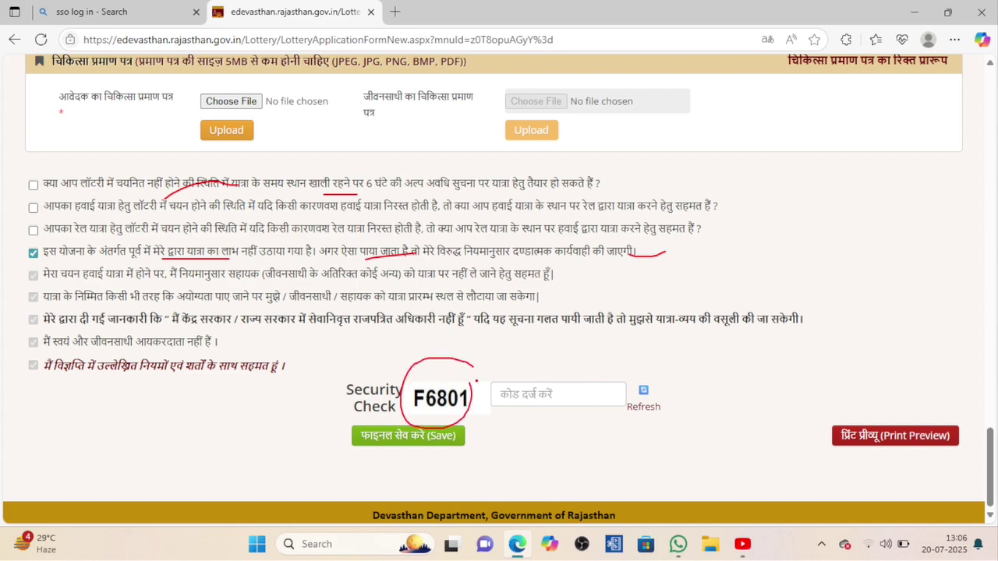
left_click_drag(536, 406, 593, 368)
mouse_move(474, 427)
left_mouse_down()
mouse_move(324, 431)
mouse_move(490, 421)
left_mouse_up()
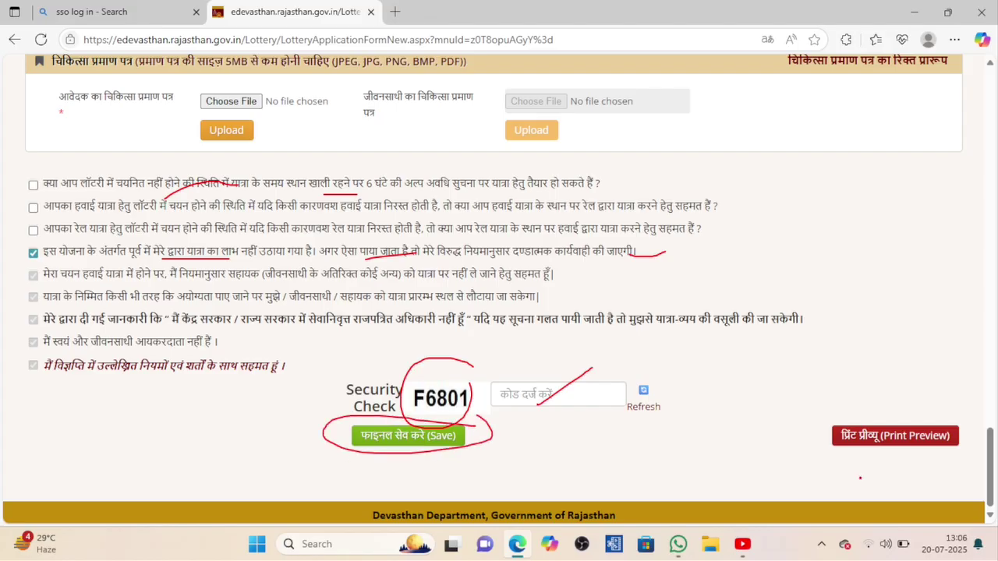
left_click_drag(866, 441, 987, 338)
Mark the final screen elements as the video closes on the E-learn & Grow 'Thankyou for Watching' slide
left_click_drag(858, 435, 887, 415)
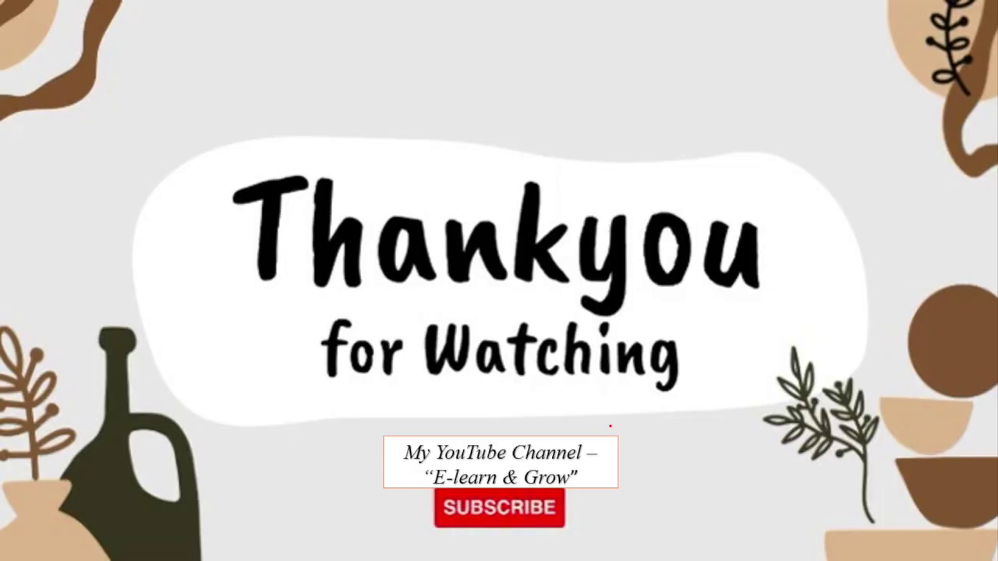
mouse_move(610, 425)
left_mouse_down()
mouse_move(474, 401)
mouse_move(394, 465)
mouse_move(489, 483)
mouse_move(636, 407)
mouse_move(636, 437)
mouse_move(608, 479)
mouse_move(677, 419)
left_mouse_up()
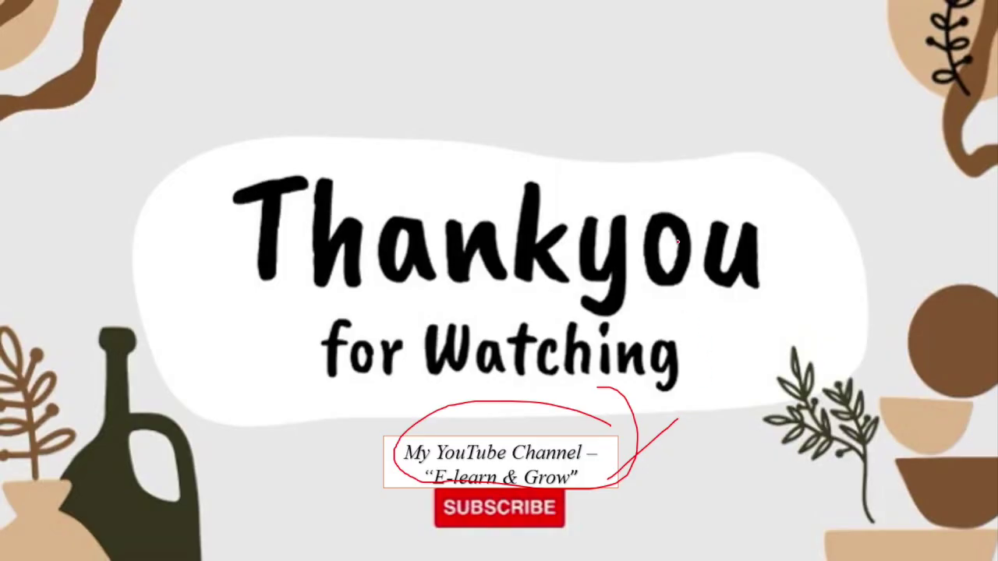
mouse_move(694, 177)
left_mouse_down()
mouse_move(781, 160)
mouse_move(762, 361)
mouse_move(714, 387)
left_mouse_up()
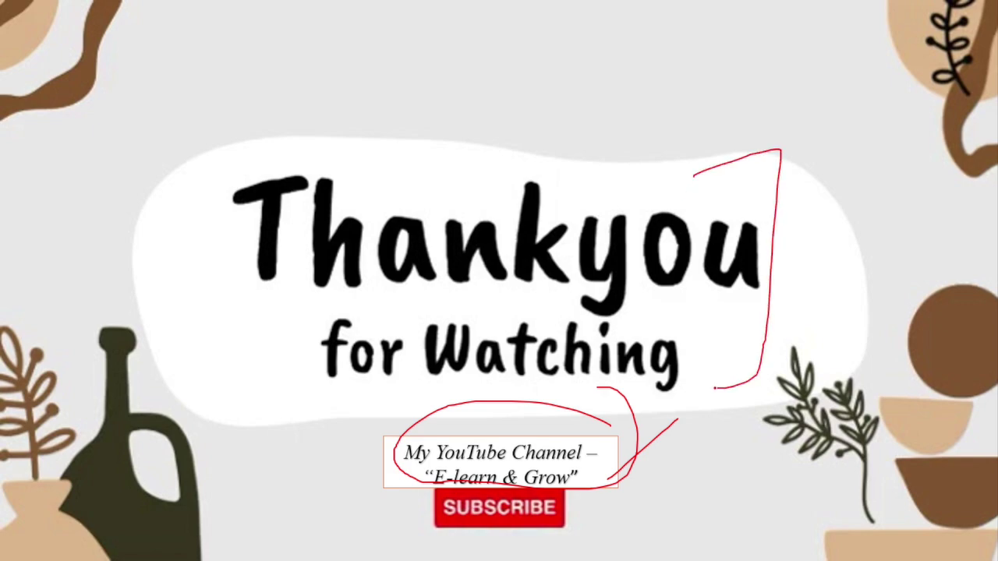
left_click_drag(603, 462, 646, 431)
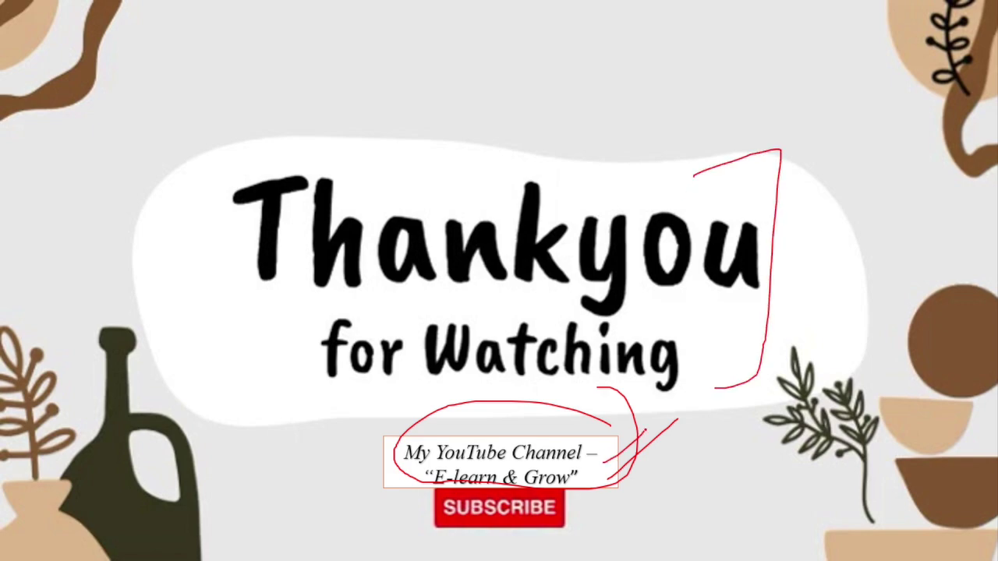